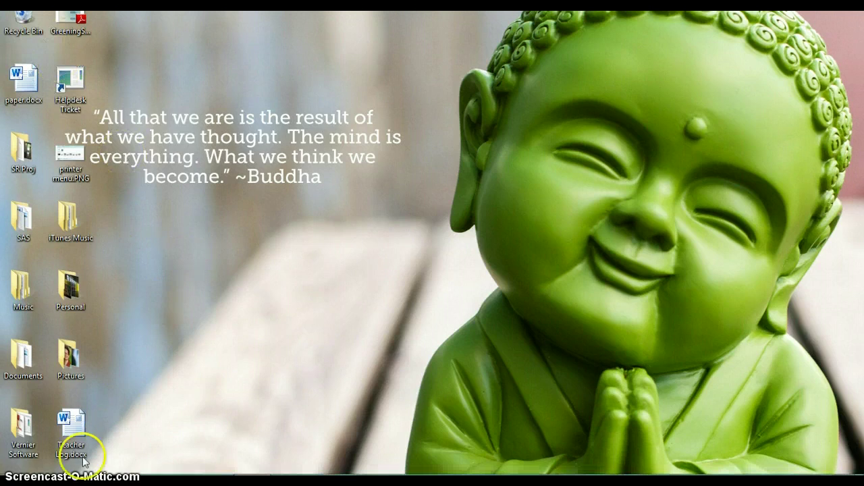
Open Devices and Printers from the Start menu and move its window higher on screen
{"action": "left_click", "coordinate": [17, 463]}
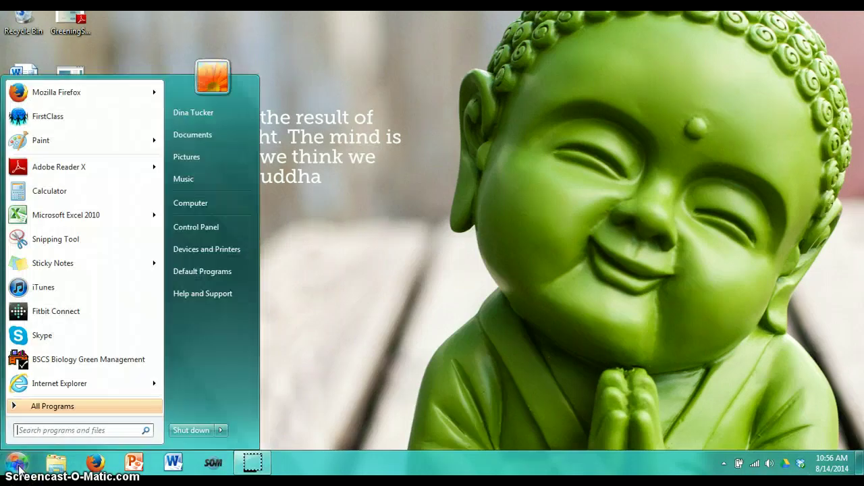
{"action": "left_click", "coordinate": [244, 252]}
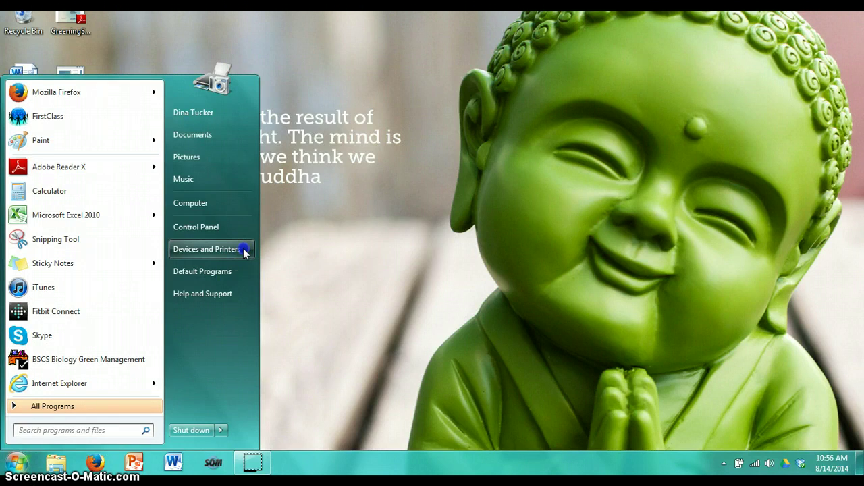
{"action": "left_click_drag", "start_coordinate": [485, 121], "coordinate": [466, 60]}
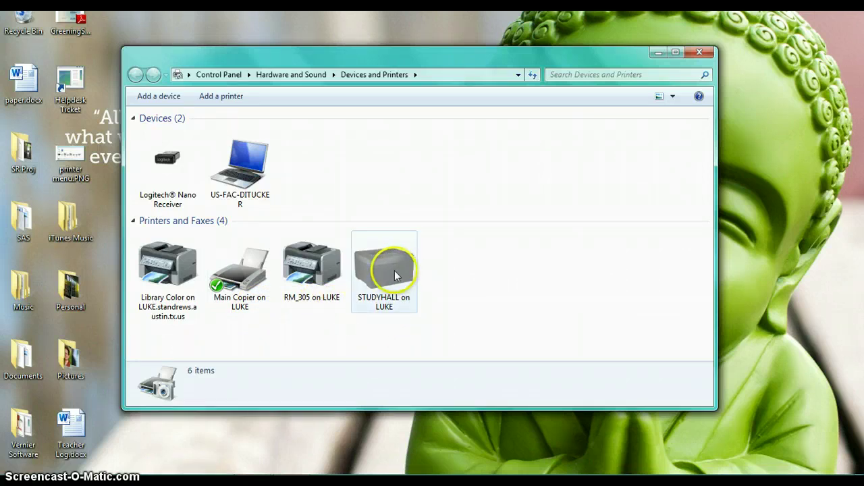
{"action": "mouse_move", "coordinate": [398, 278]}
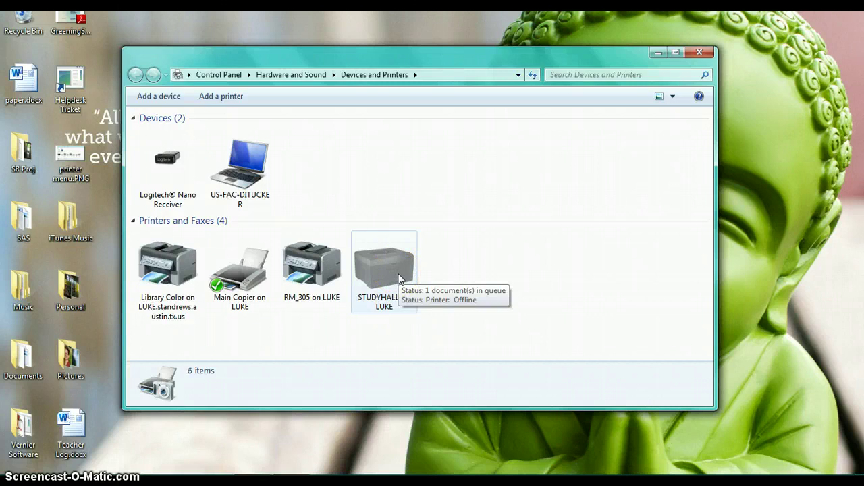
Set STUDYHALL on LUKE's printing preferences to 2-sided long edge, then apply and close
{"action": "right_click", "coordinate": [399, 278]}
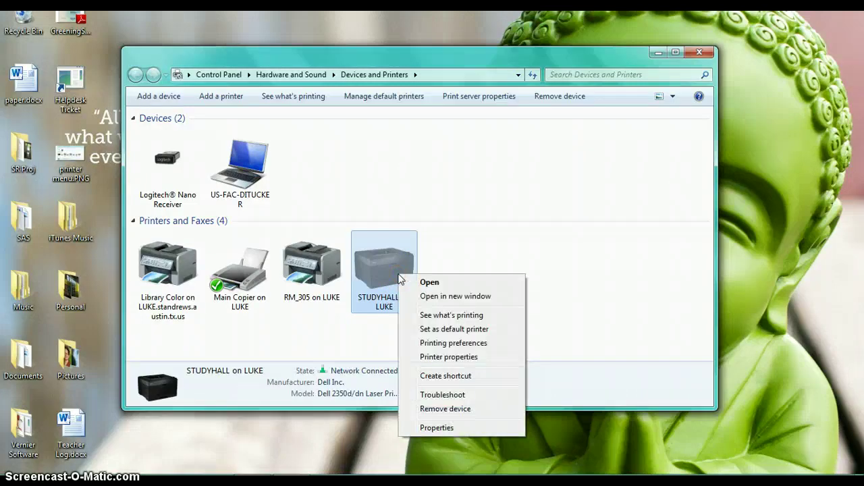
{"action": "left_click", "coordinate": [466, 342]}
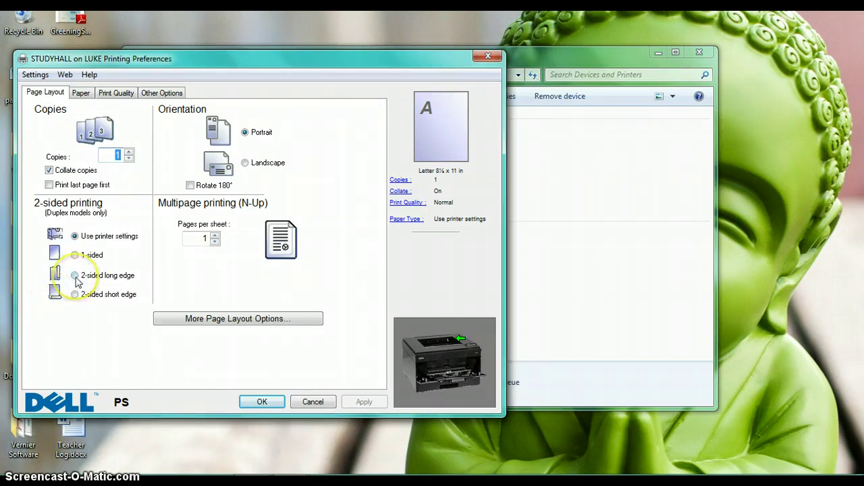
{"action": "left_click", "coordinate": [75, 275]}
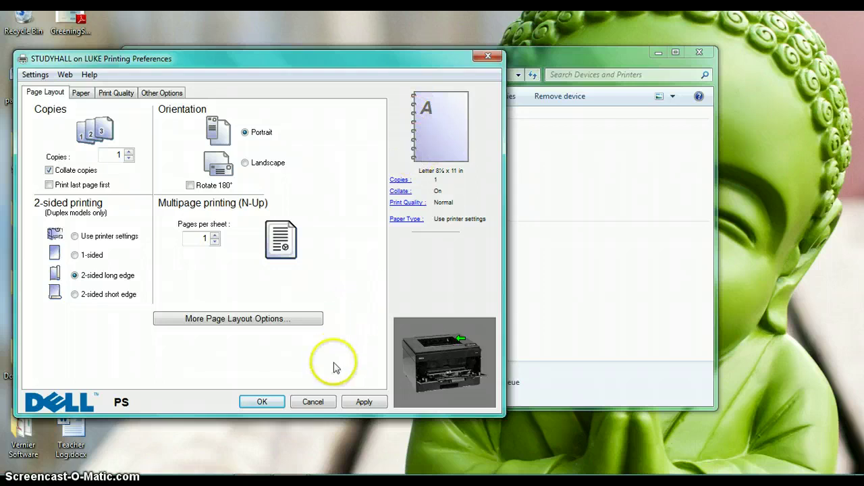
{"action": "left_click", "coordinate": [365, 401]}
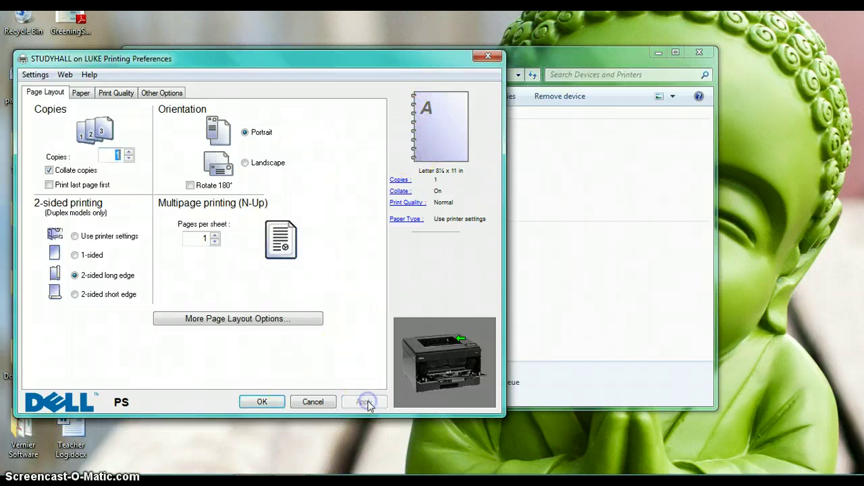
{"action": "left_click", "coordinate": [261, 401]}
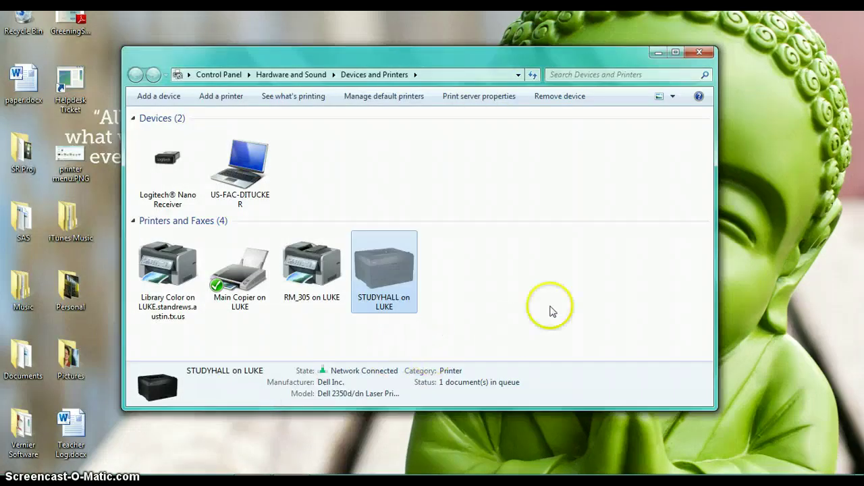
Start the Add Printer wizard for a network, wireless or Bluetooth printer
{"action": "left_click", "coordinate": [548, 218]}
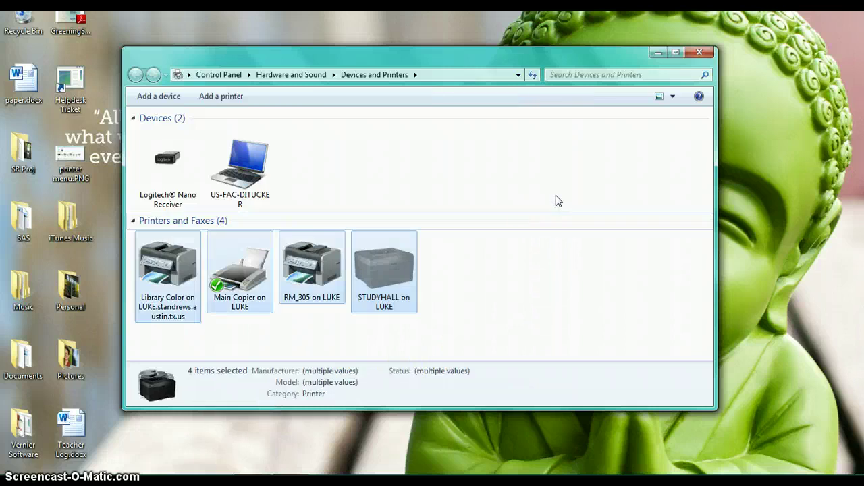
{"action": "left_click", "coordinate": [498, 300]}
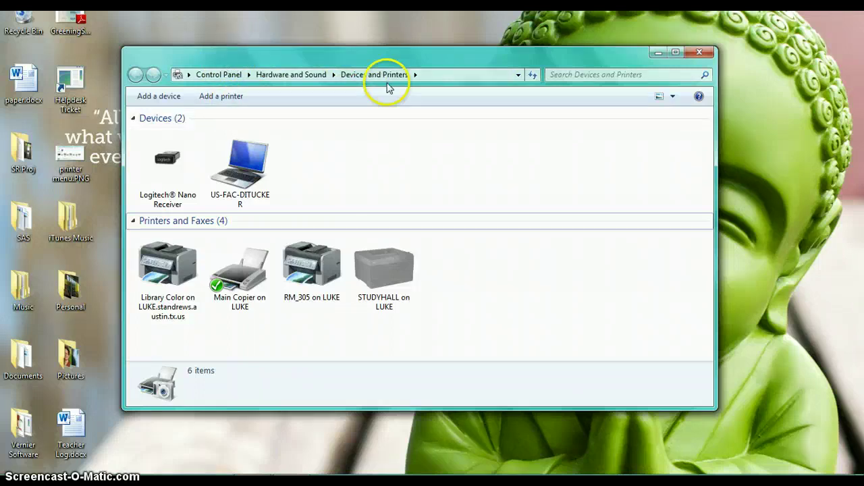
{"action": "left_click", "coordinate": [234, 98]}
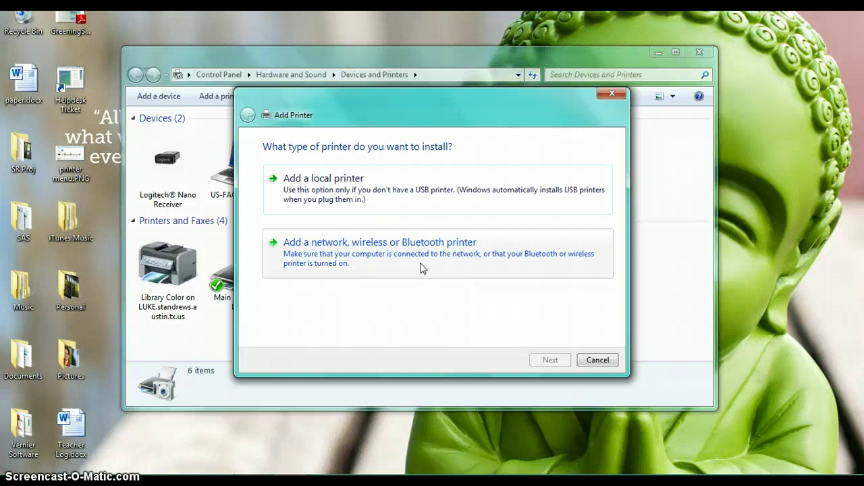
{"action": "left_click", "coordinate": [421, 268]}
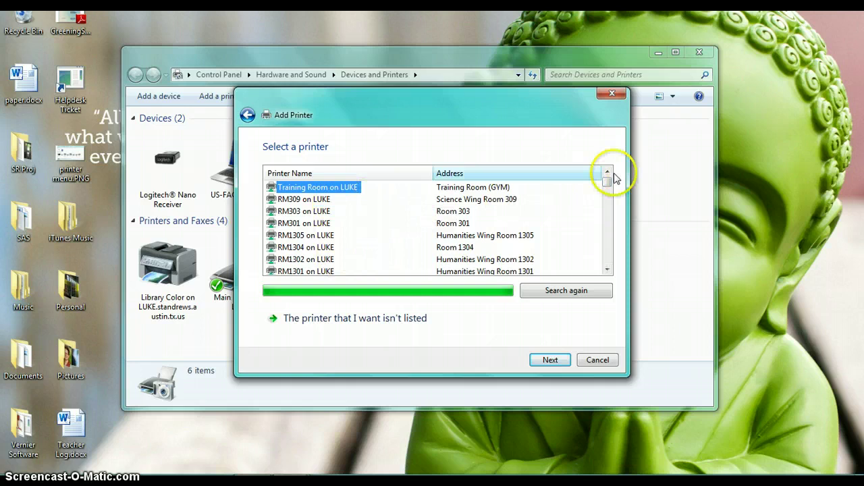
Select RM309 on LUKE from the found printers and install it with the Dell 2350dn driver
{"action": "left_click_drag", "start_coordinate": [609, 183], "coordinate": [612, 197]}
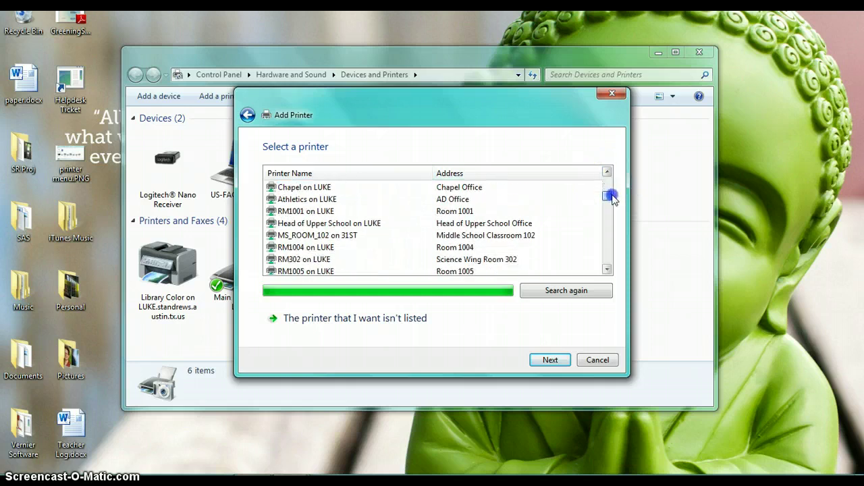
{"action": "left_click", "coordinate": [607, 201]}
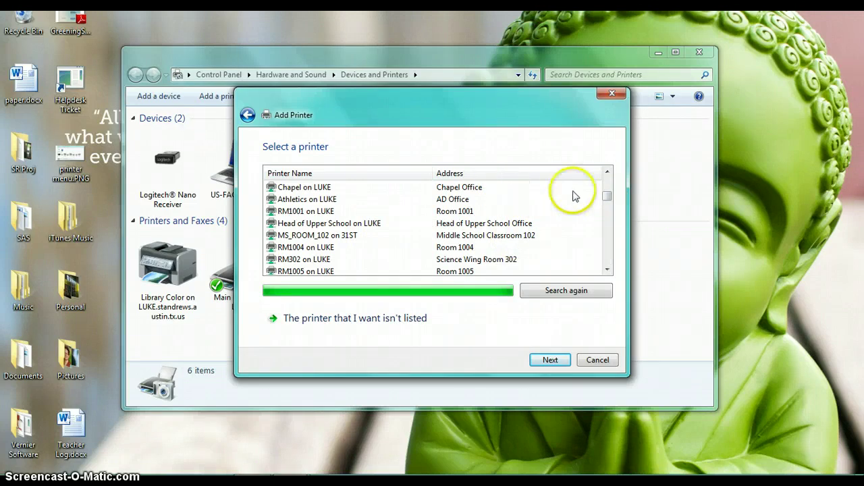
{"action": "left_click_drag", "start_coordinate": [607, 196], "coordinate": [608, 174]}
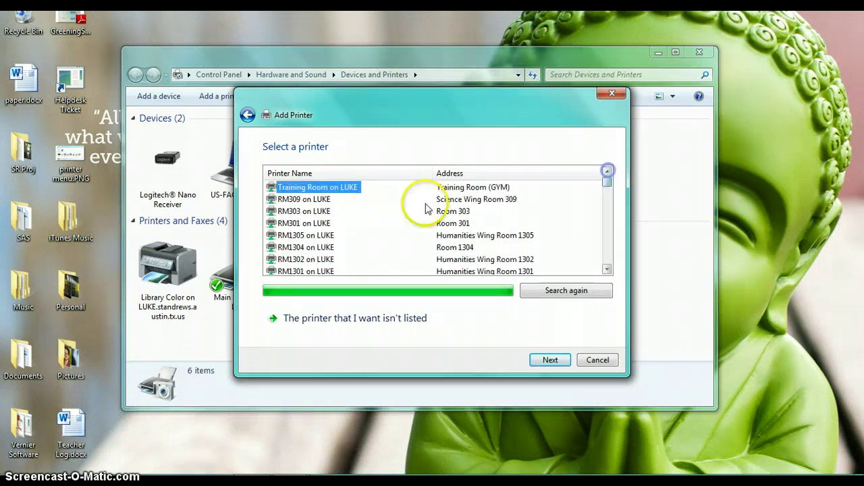
{"action": "left_click", "coordinate": [319, 200]}
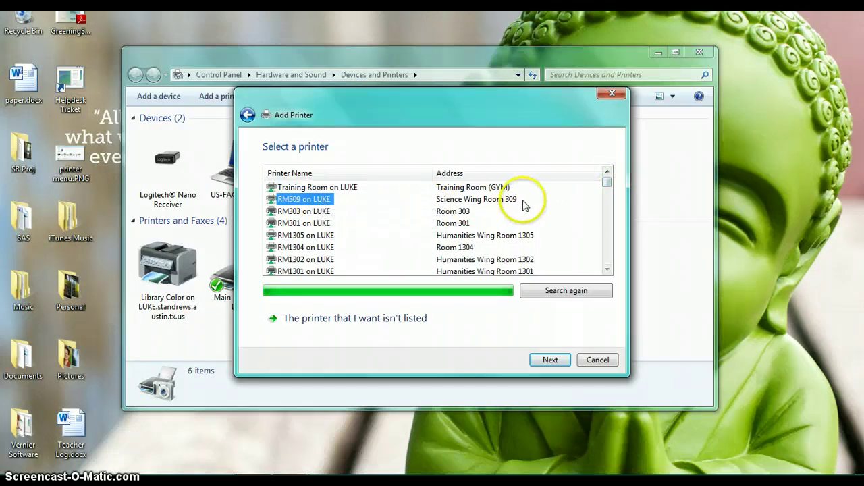
{"action": "left_click", "coordinate": [550, 361]}
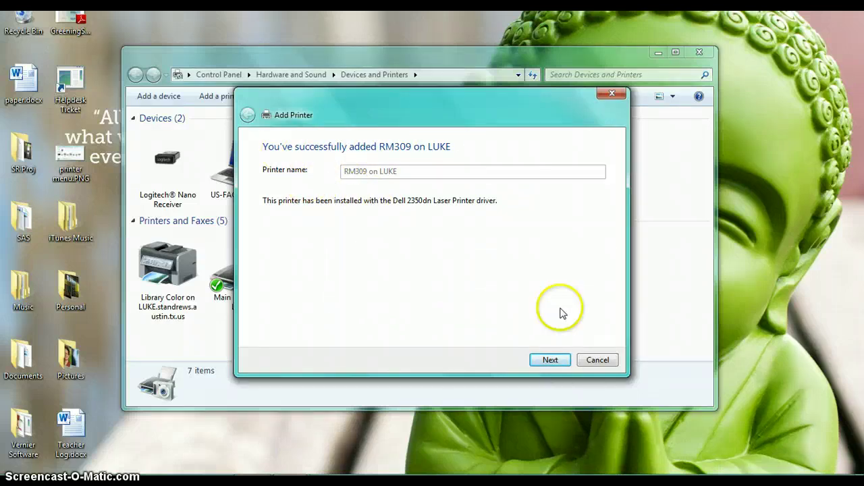
{"action": "left_click", "coordinate": [548, 360]}
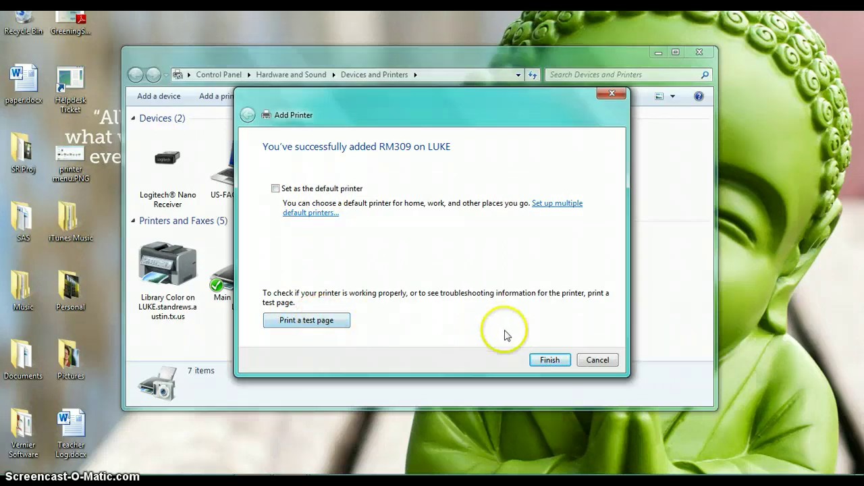
{"action": "left_click", "coordinate": [552, 360]}
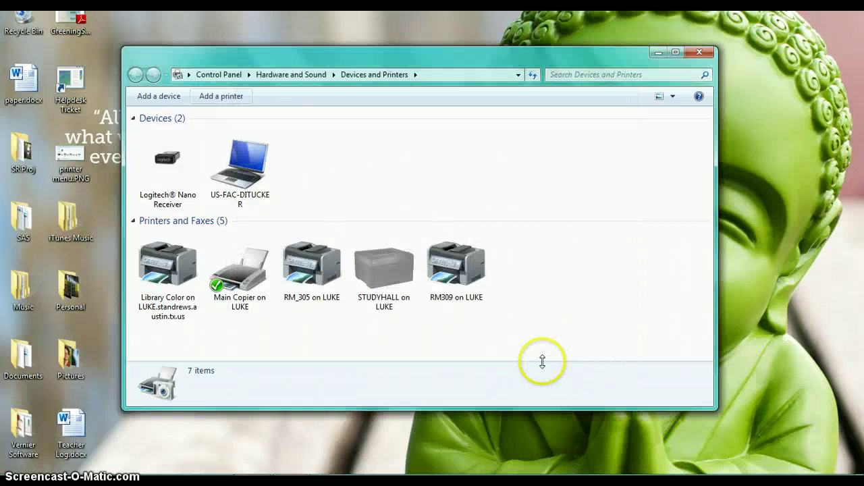
Set RM309 on LUKE's printing preferences to 2-sided long edge, then apply and close
{"action": "right_click", "coordinate": [475, 277]}
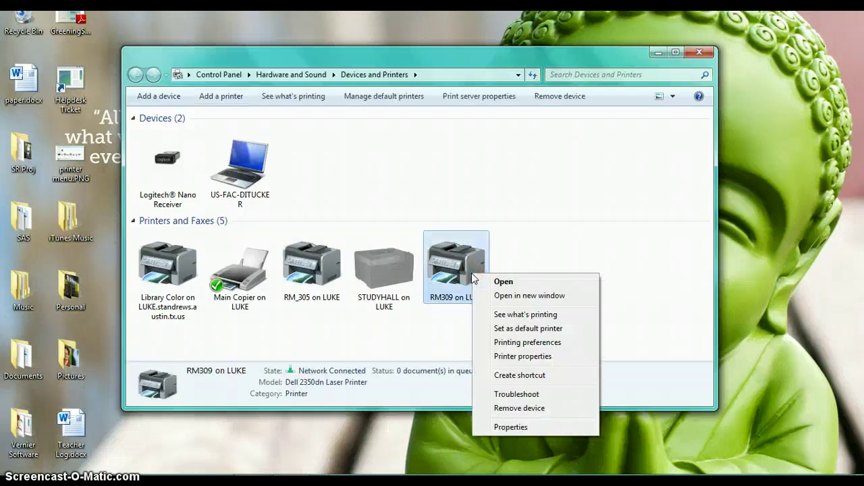
{"action": "left_click", "coordinate": [503, 343]}
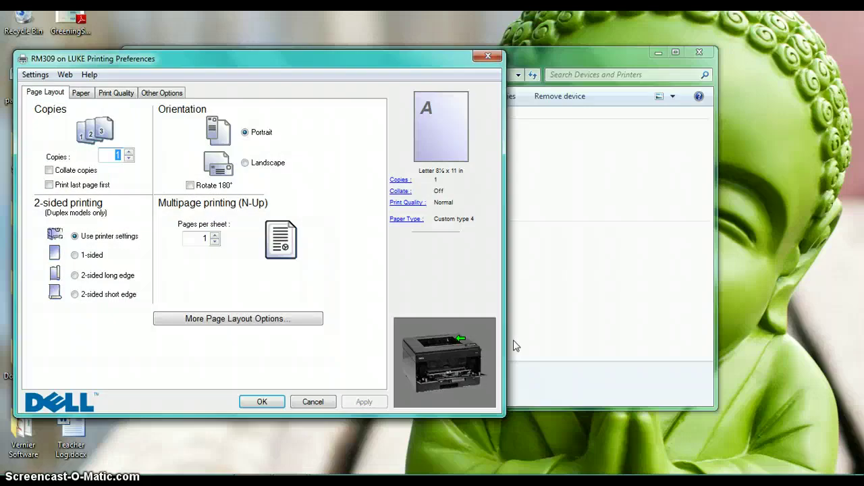
{"action": "left_click", "coordinate": [118, 275]}
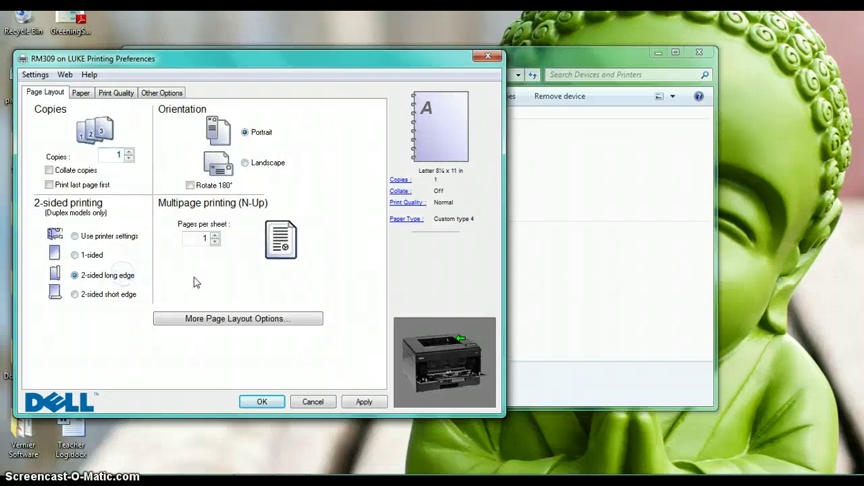
{"action": "left_click", "coordinate": [376, 401]}
{"action": "left_click", "coordinate": [262, 402]}
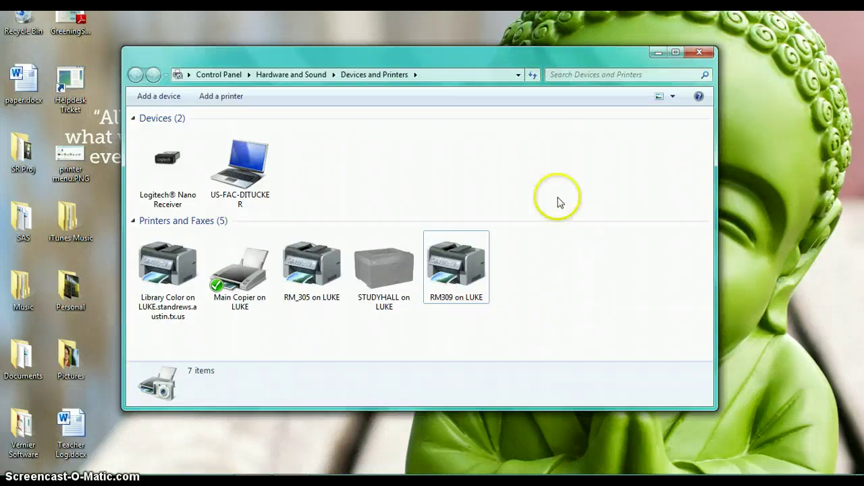
Add Fine Arts Color on LUKE as a network printer with the Dell 3130cn Color Laser PS driver
{"action": "left_click", "coordinate": [231, 97]}
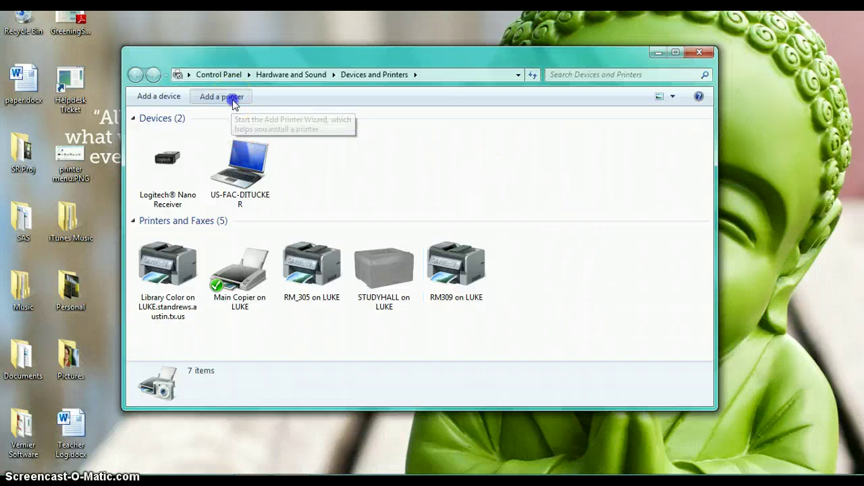
{"action": "left_click", "coordinate": [391, 241]}
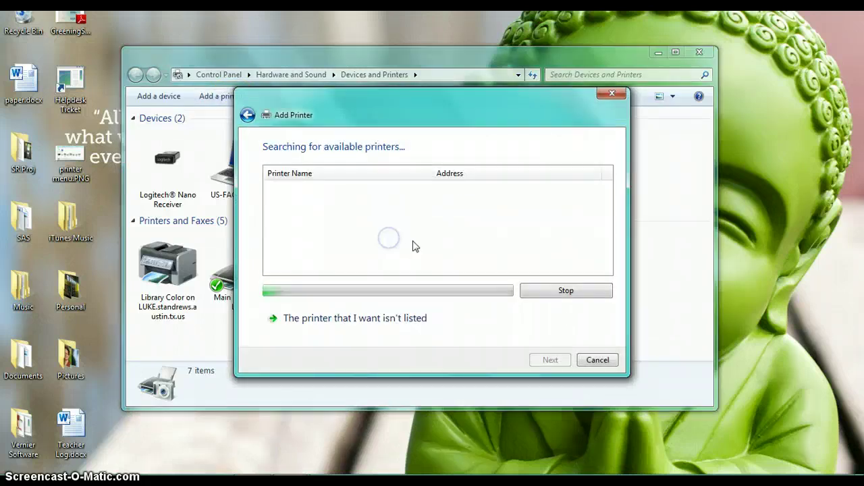
{"action": "scroll", "coordinate": [523, 223], "scroll_direction": "down", "scroll_amount": 5}
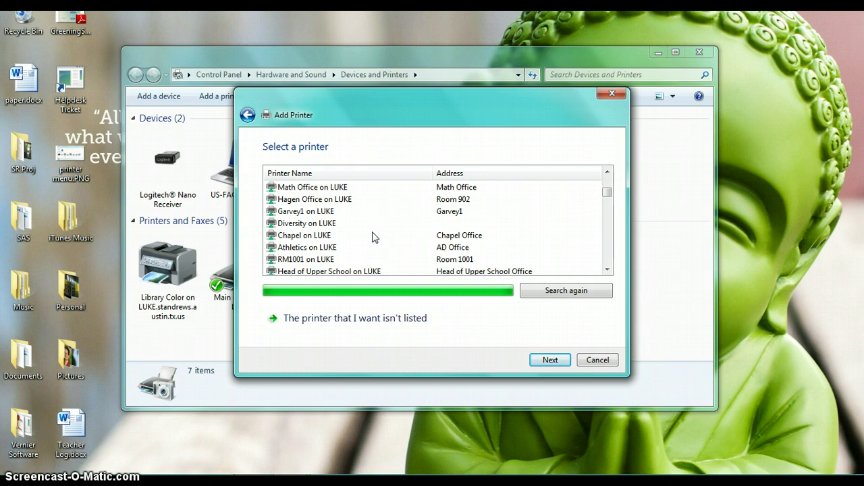
{"action": "scroll", "coordinate": [375, 237], "scroll_direction": "down", "scroll_amount": 5}
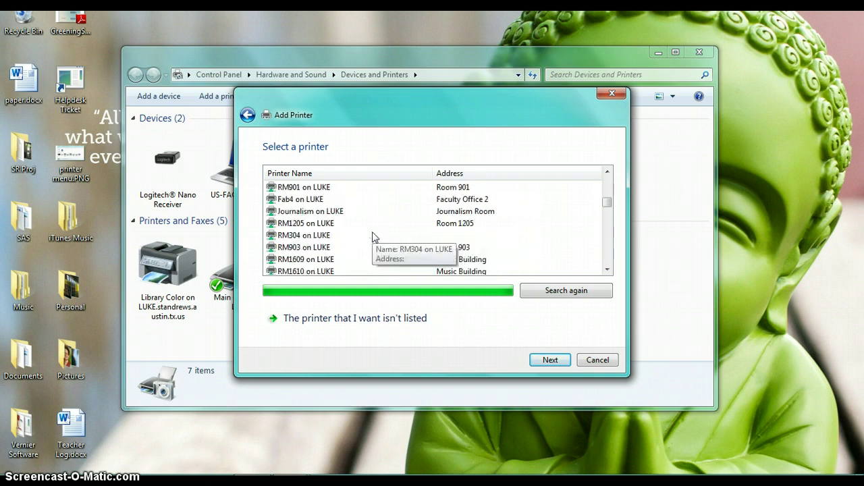
{"action": "scroll", "coordinate": [374, 237], "scroll_direction": "down", "scroll_amount": 2}
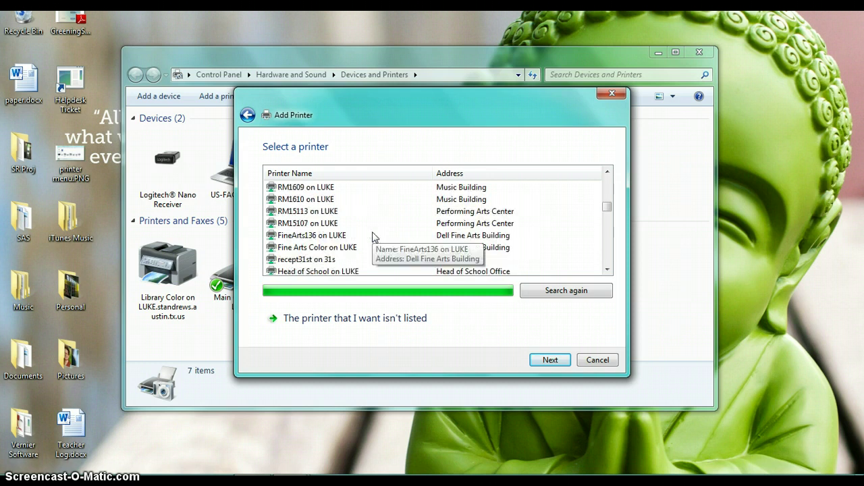
{"action": "scroll", "coordinate": [373, 237], "scroll_direction": "down", "scroll_amount": 1}
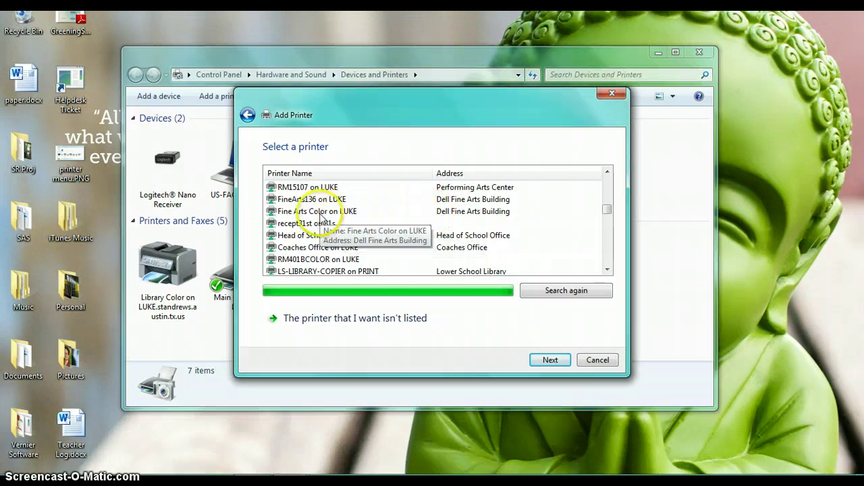
{"action": "left_click", "coordinate": [321, 213]}
{"action": "left_click", "coordinate": [551, 360]}
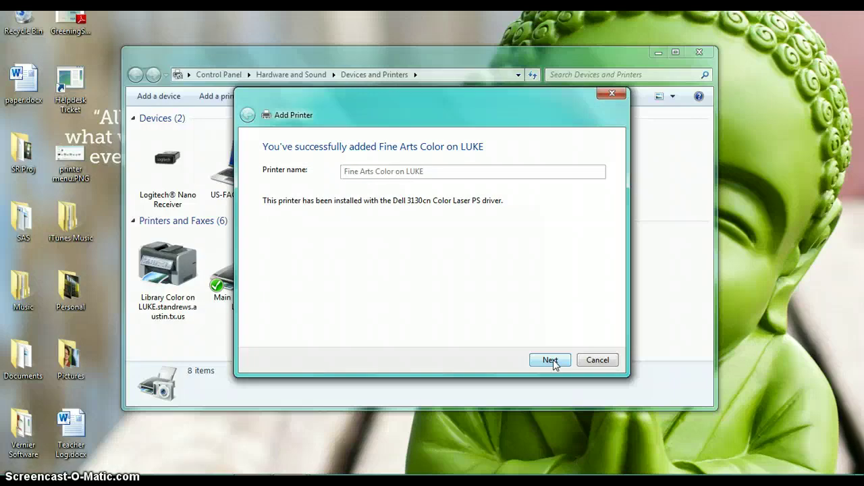
{"action": "left_click", "coordinate": [550, 360]}
{"action": "left_click", "coordinate": [551, 360]}
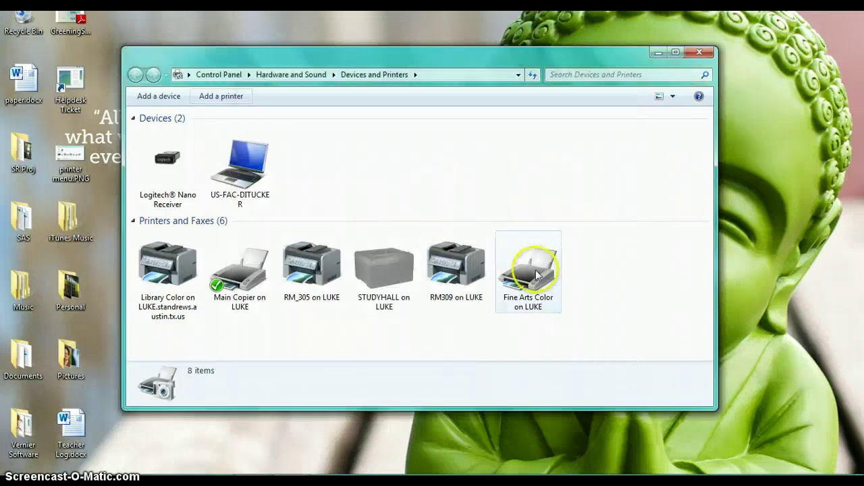
{"action": "left_click", "coordinate": [537, 273]}
{"action": "right_click", "coordinate": [537, 272]}
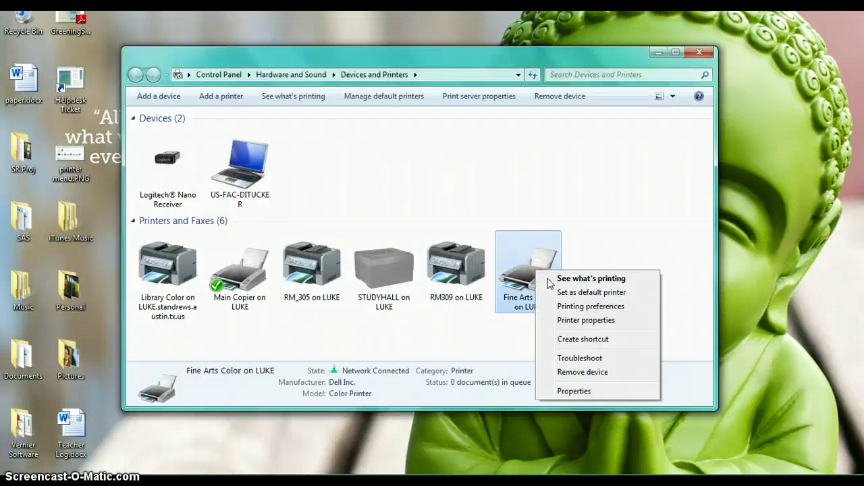
{"action": "left_click", "coordinate": [591, 307]}
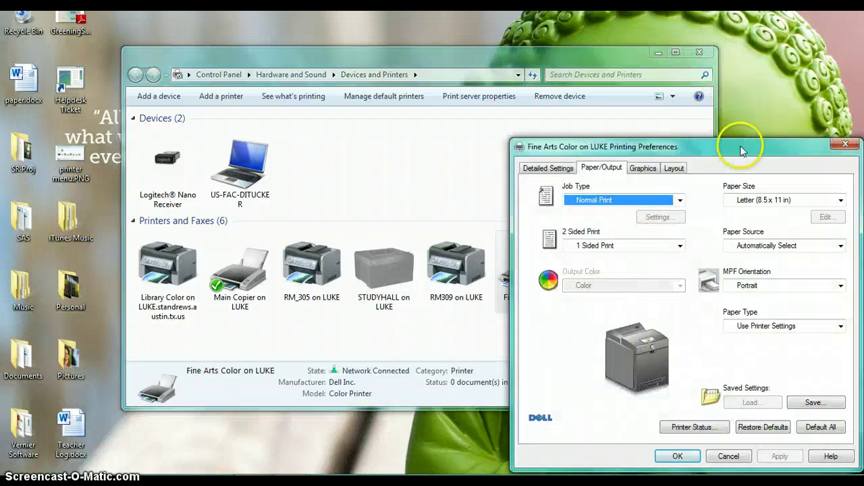
{"action": "left_click_drag", "start_coordinate": [741, 149], "coordinate": [705, 71]}
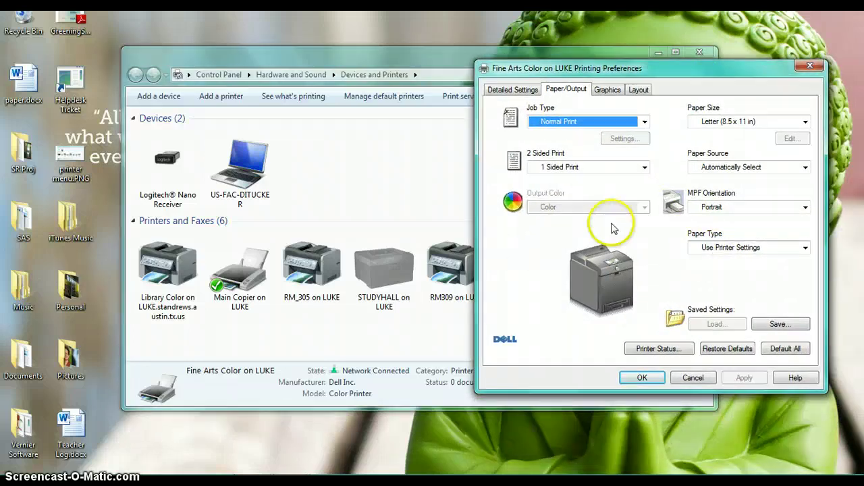
{"action": "left_click", "coordinate": [642, 167]}
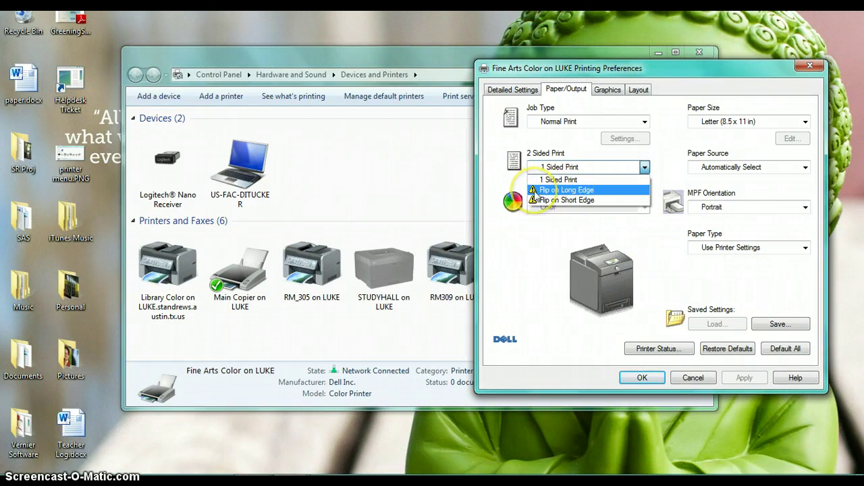
{"action": "left_click", "coordinate": [567, 190]}
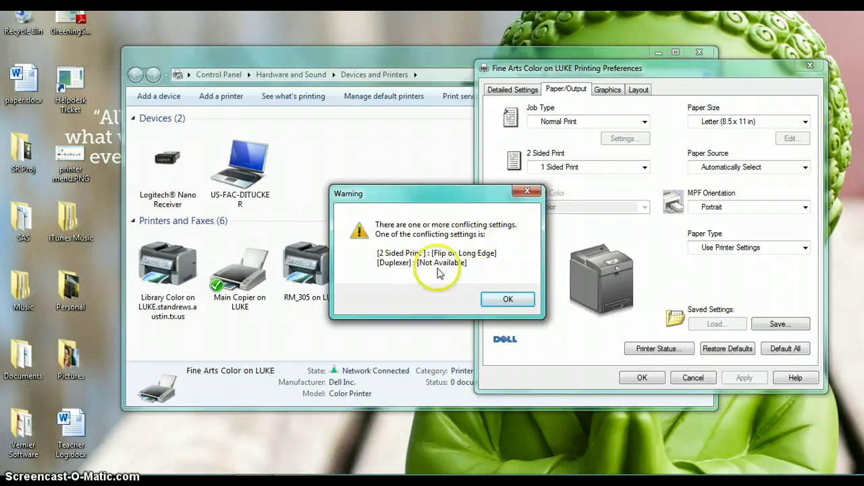
{"action": "left_click", "coordinate": [508, 299]}
{"action": "left_click", "coordinate": [648, 378]}
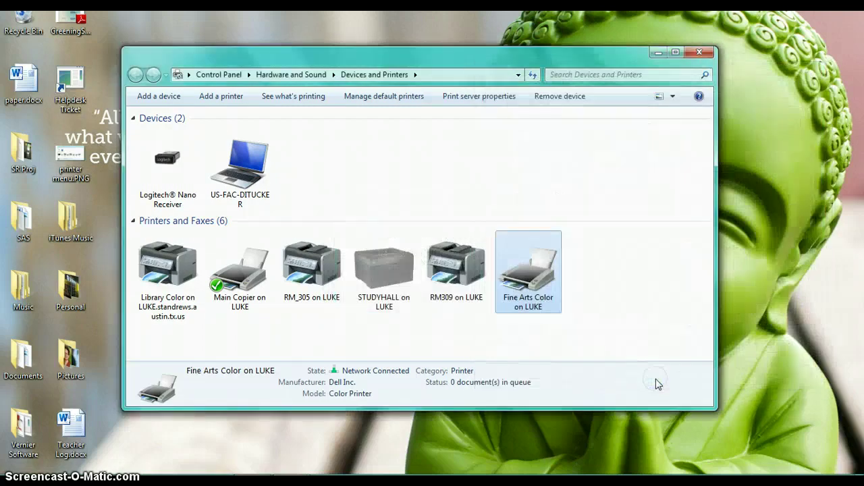